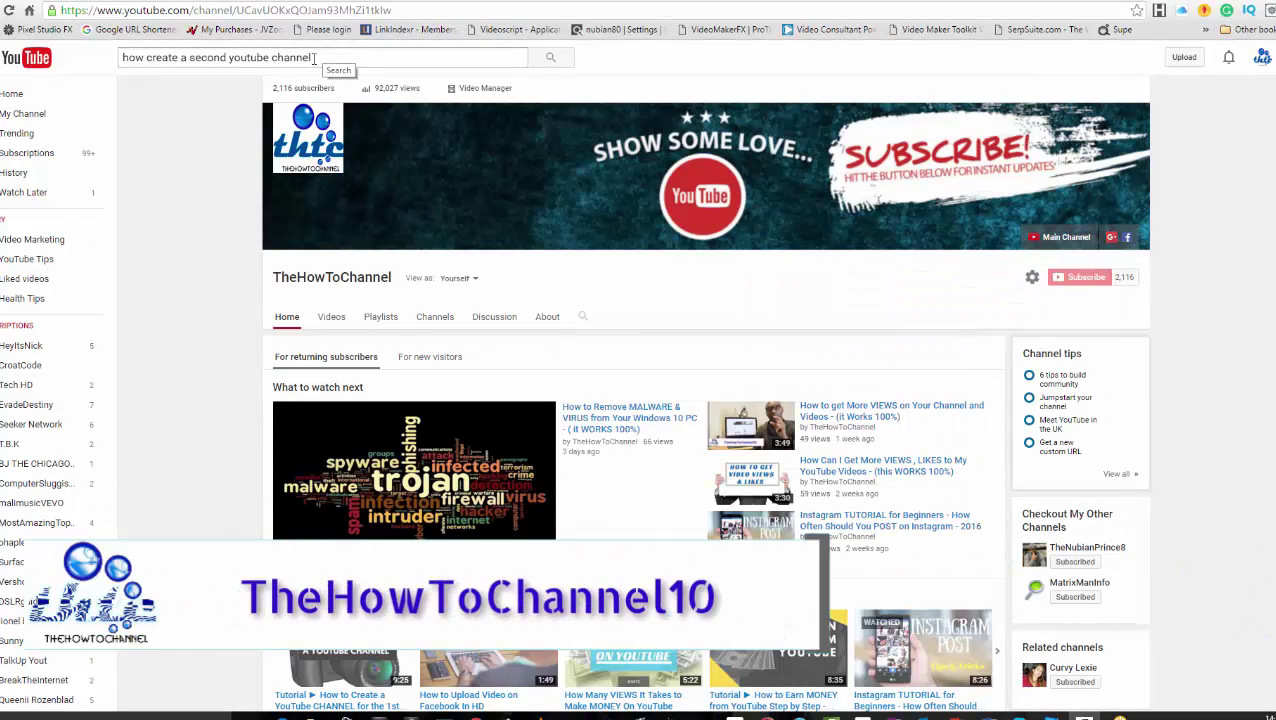
Go to the YouTube account settings overview for TheHowToChannel via the avatar menu
{"action": "left_click_drag", "start_coordinate": [314, 58], "coordinate": [110, 62]}
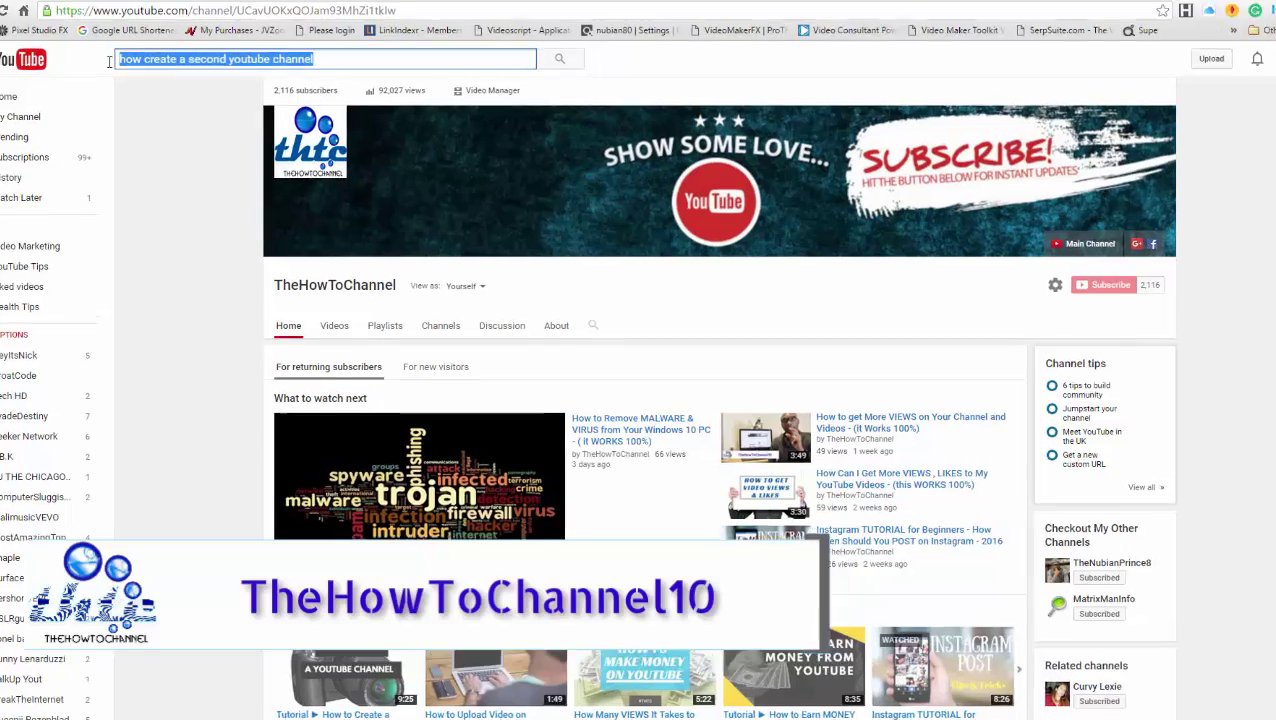
{"action": "left_click_drag", "start_coordinate": [110, 62], "coordinate": [352, 87]}
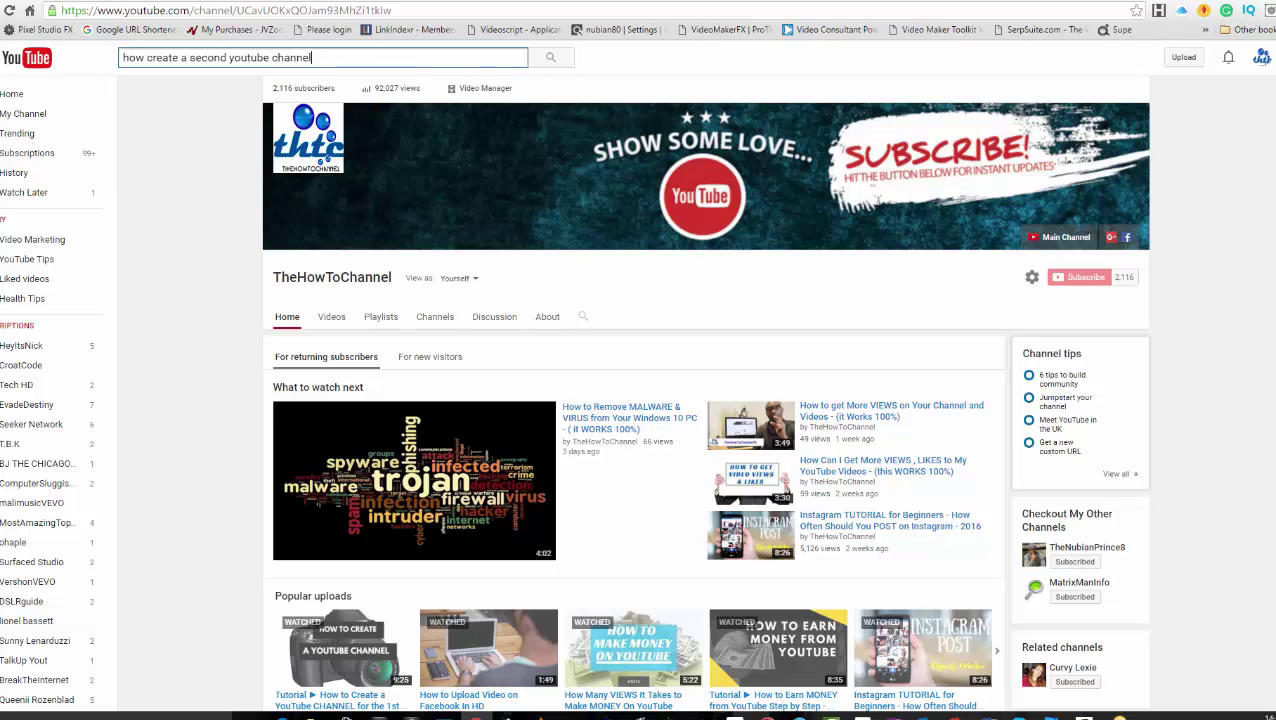
{"action": "mouse_move", "coordinate": [720, 180]}
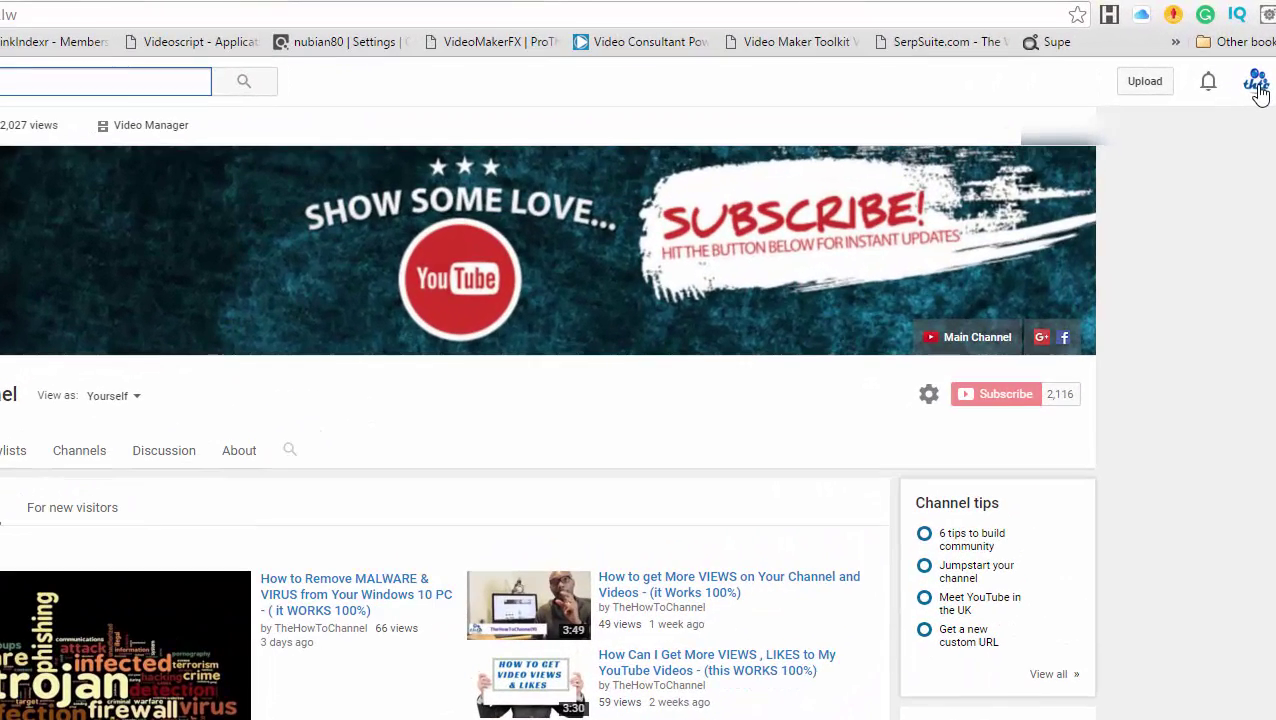
{"action": "left_click", "coordinate": [1257, 85]}
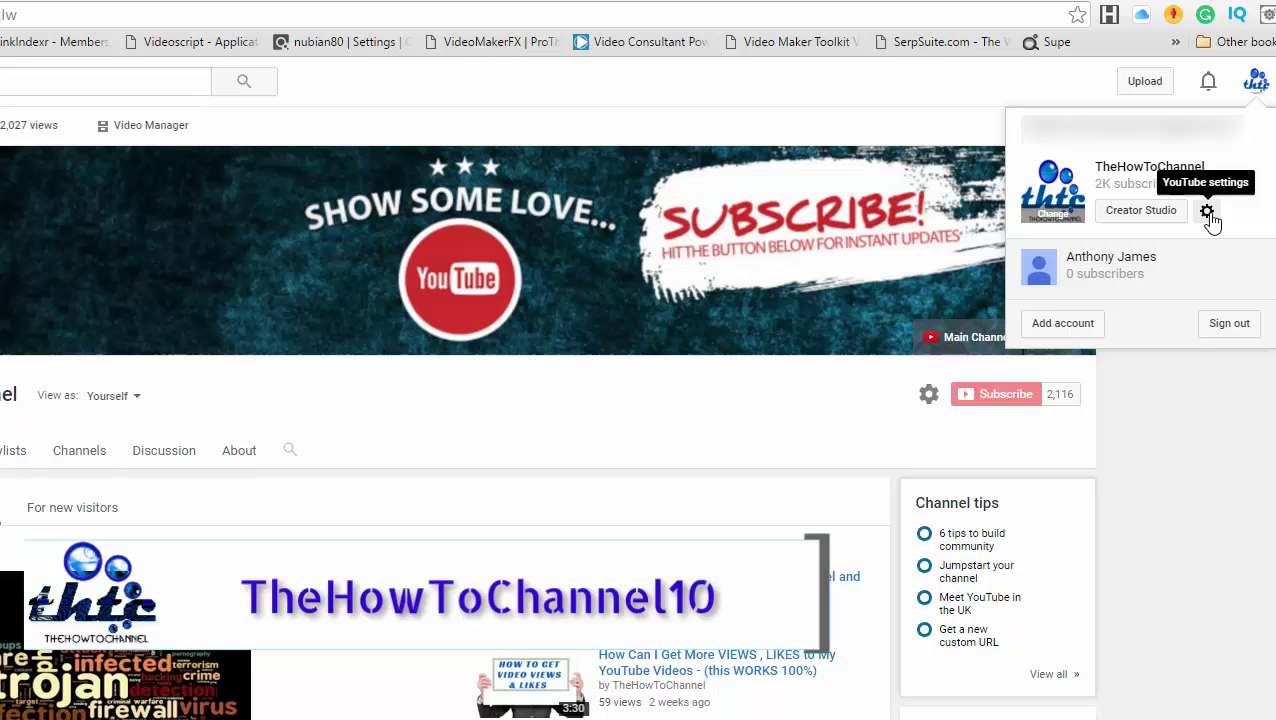
{"action": "left_click", "coordinate": [1208, 213]}
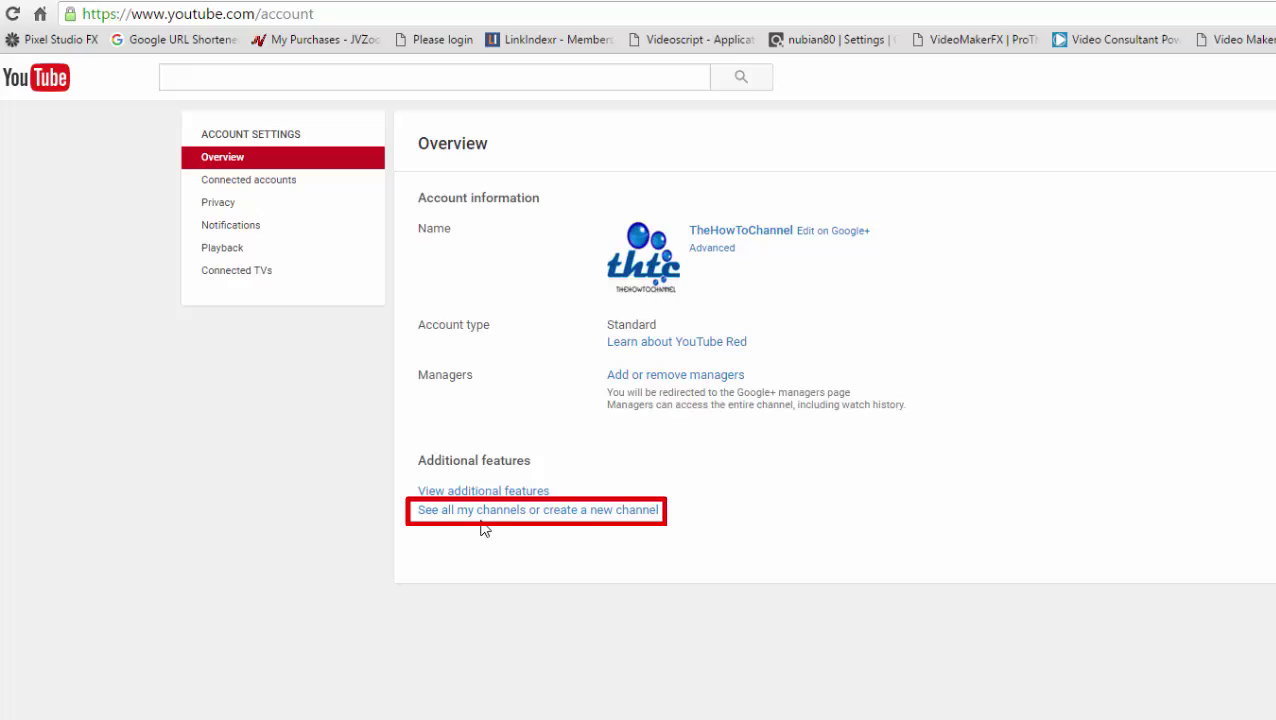
Show all channels on the account via 'See all my channels or create a new channel'
{"action": "left_click", "coordinate": [543, 519]}
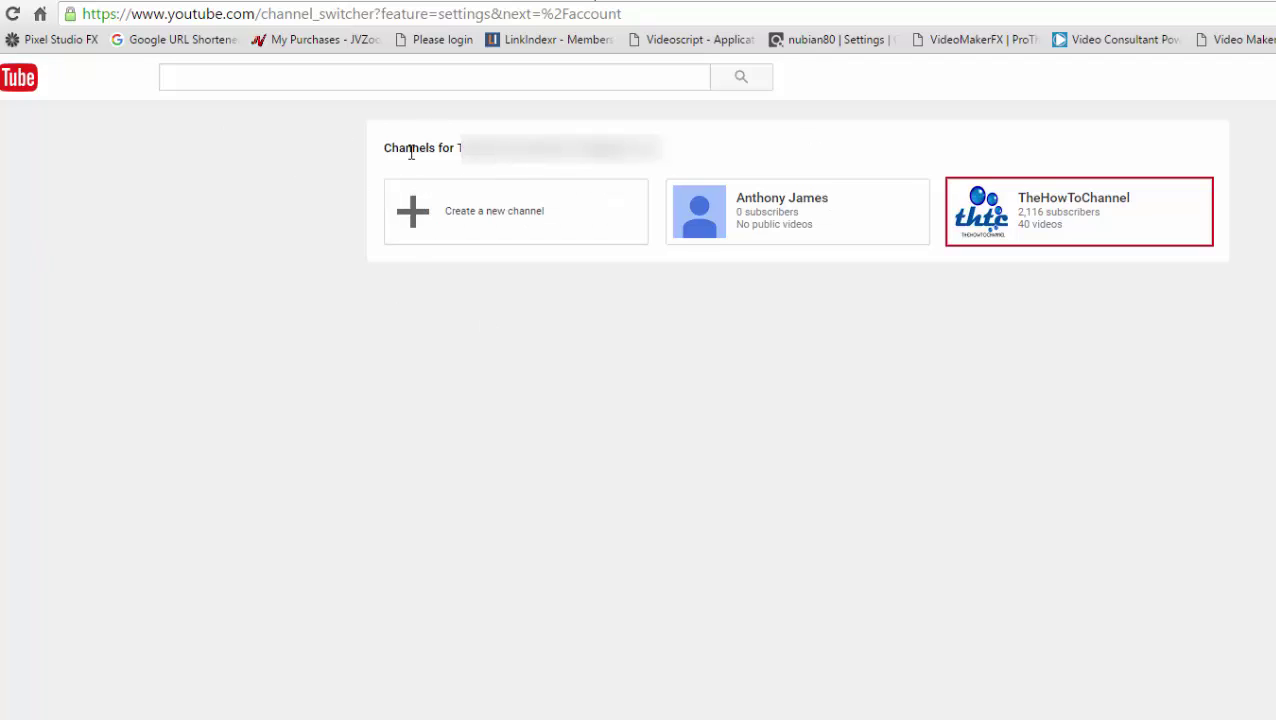
Start a new channel and enter the name 'howtocookchicken'
{"action": "left_click", "coordinate": [497, 227]}
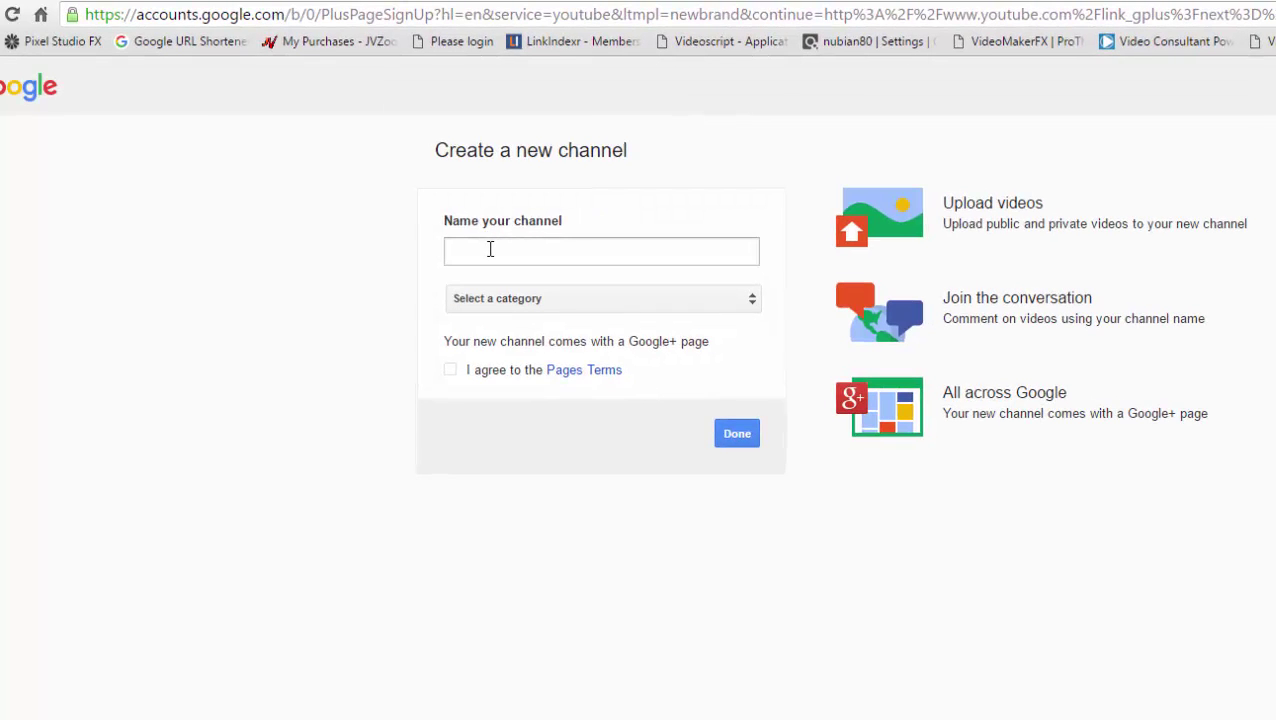
{"action": "left_click", "coordinate": [491, 248]}
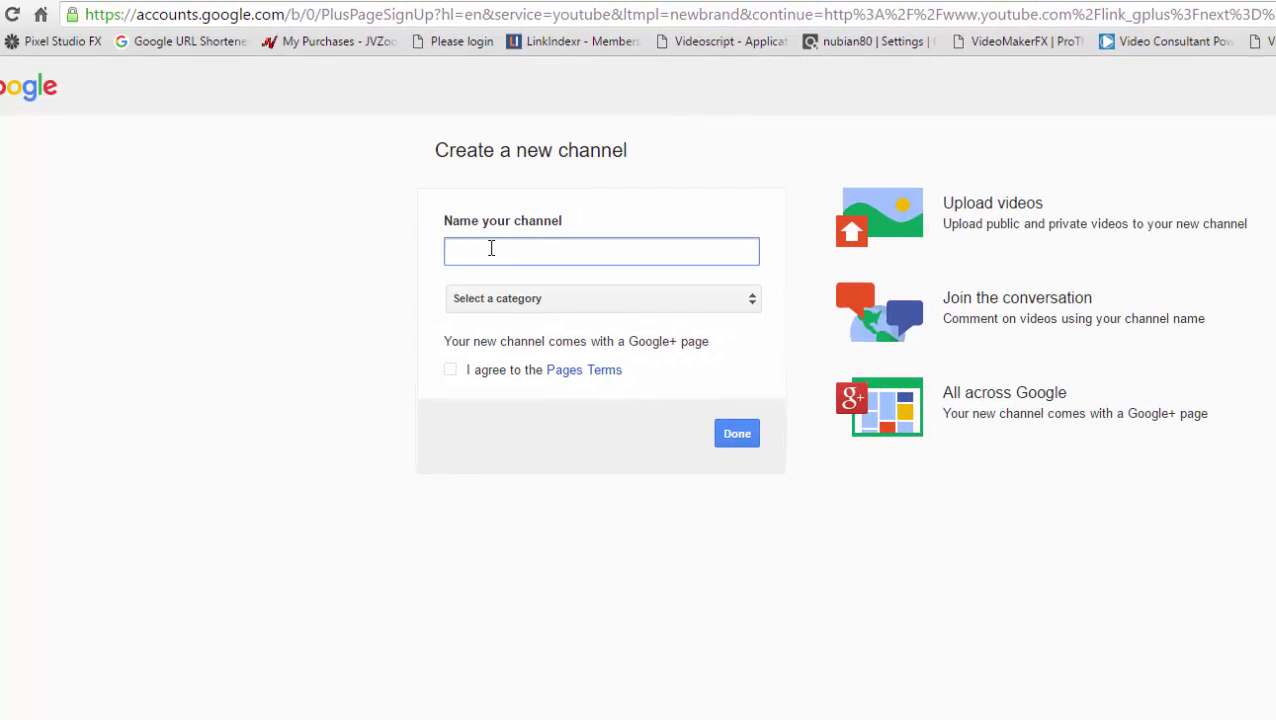
{"action": "type", "text": "howto"}
{"action": "type", "text": "dook"}
{"action": "type", "text": "chicken"}
{"action": "left_click", "coordinate": [591, 300]}
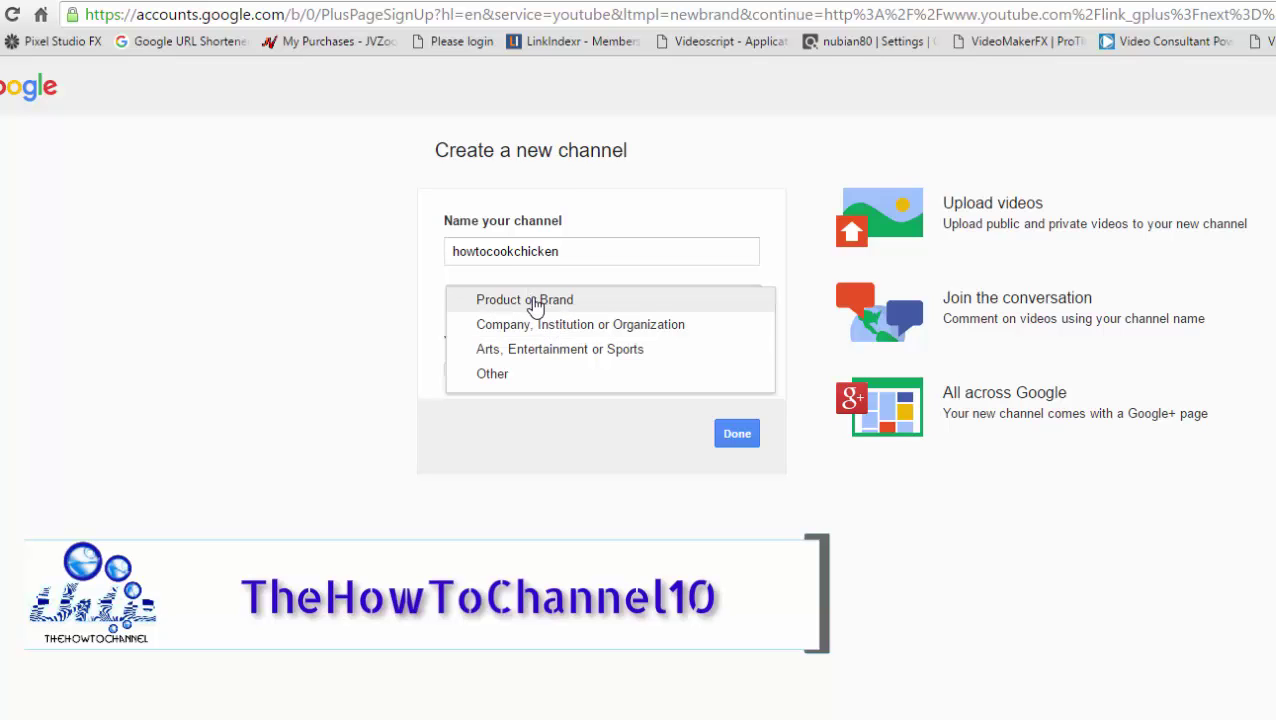
Set the category to Product or Brand, accept the Pages Terms, and submit the channel
{"action": "left_click", "coordinate": [532, 303]}
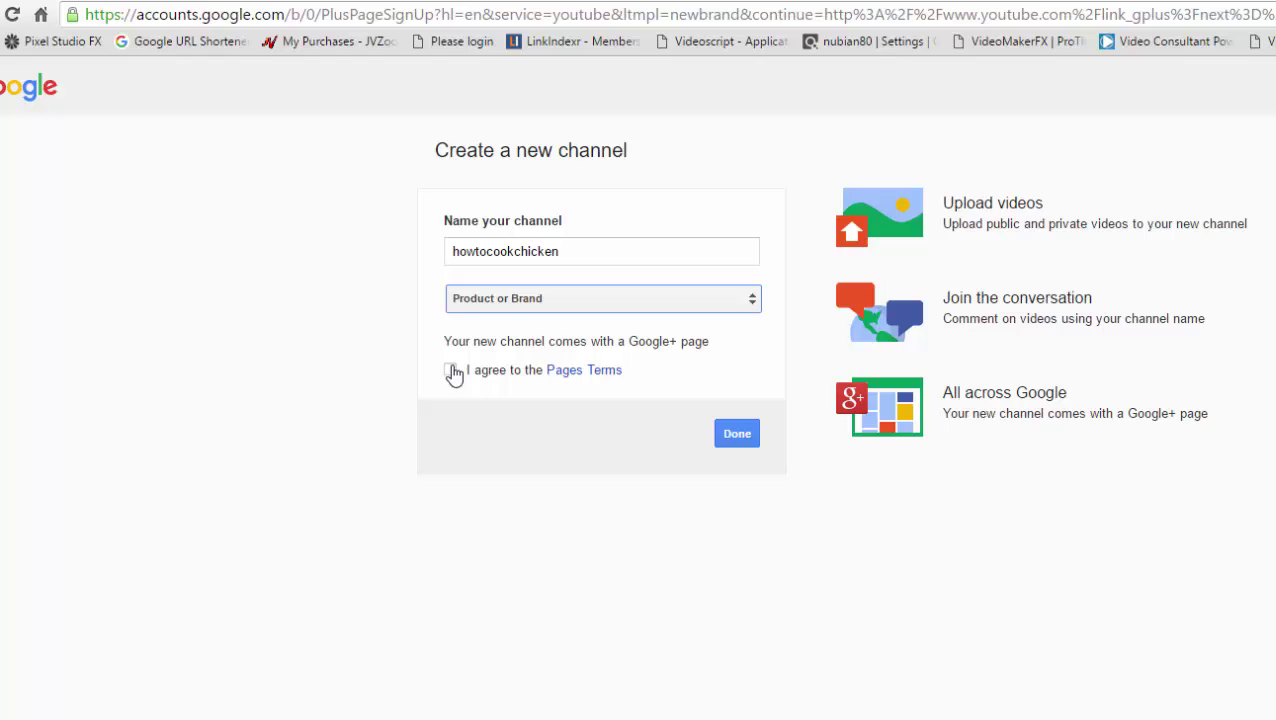
{"action": "left_click", "coordinate": [462, 376]}
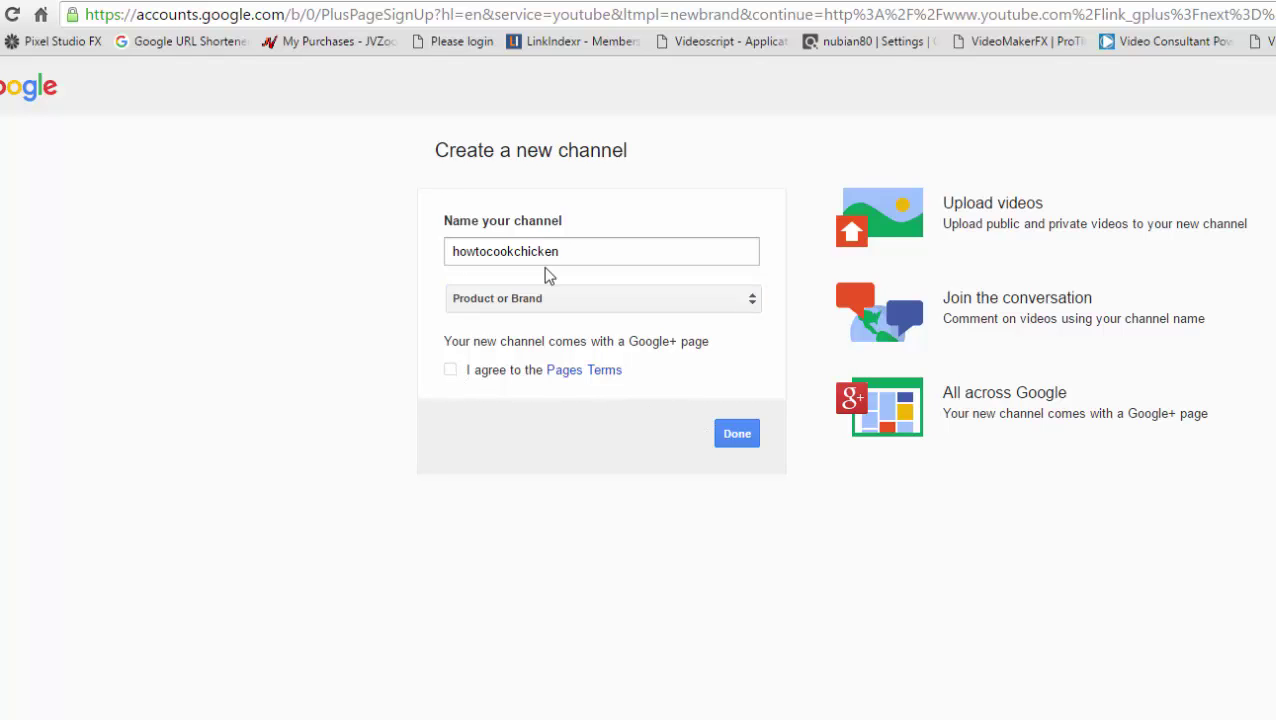
{"action": "left_click", "coordinate": [450, 370]}
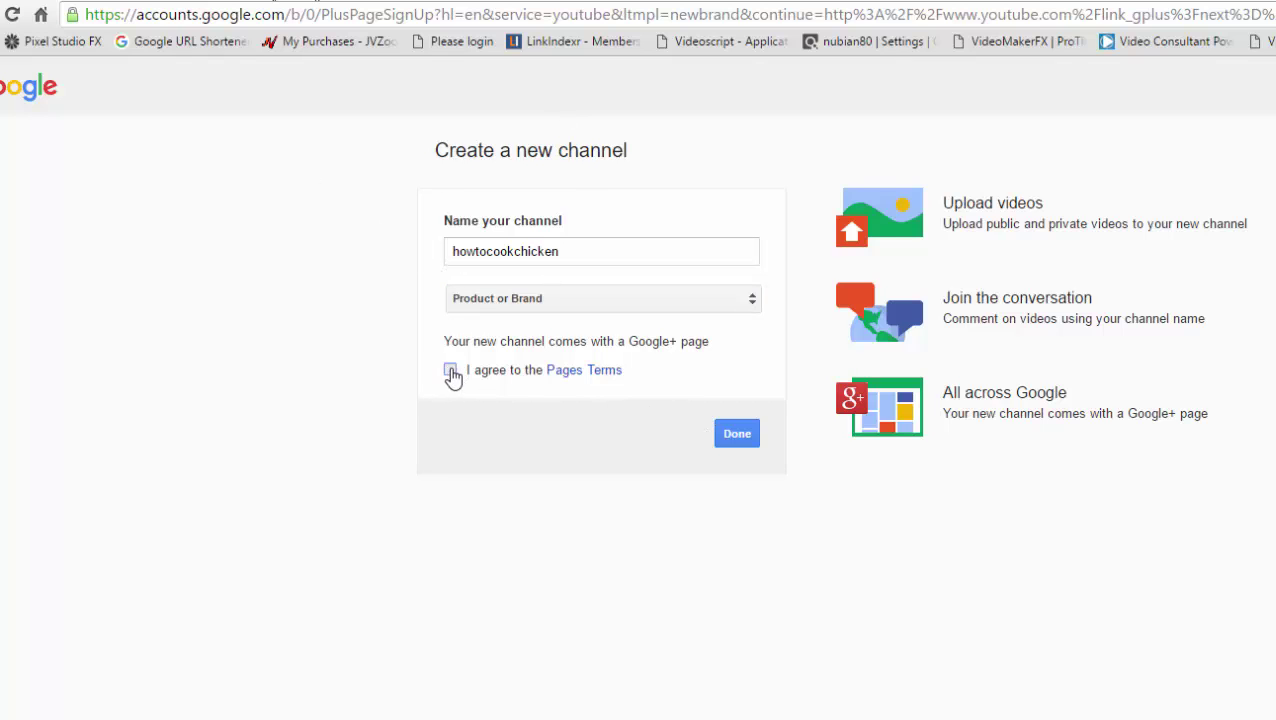
{"action": "left_click", "coordinate": [742, 441]}
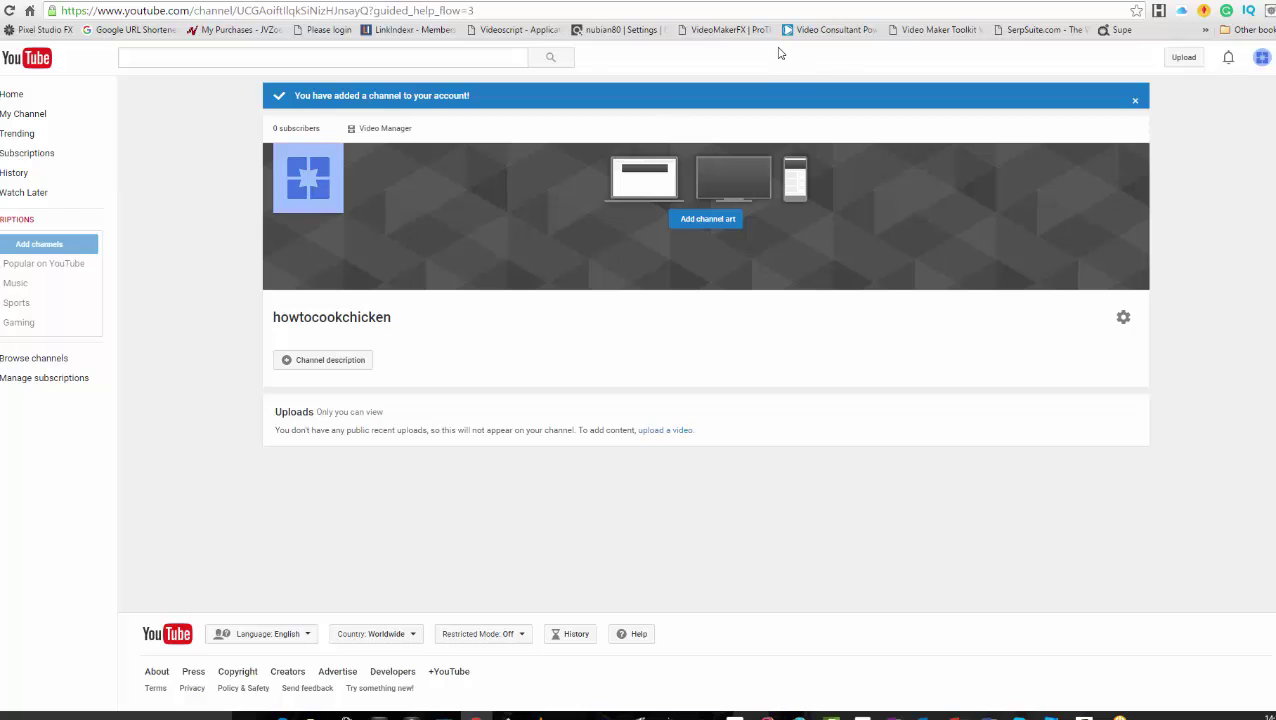
Open the account menu to switch back to TheHowToChannel
{"action": "left_click", "coordinate": [1258, 57]}
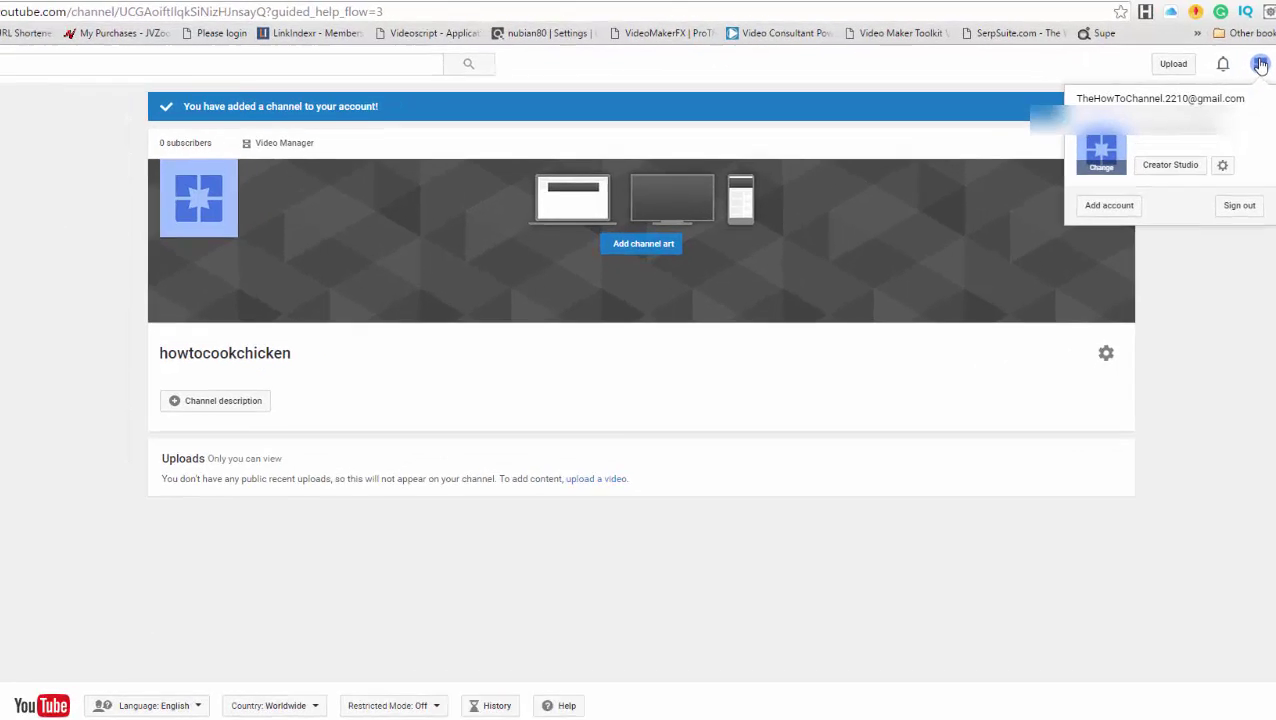